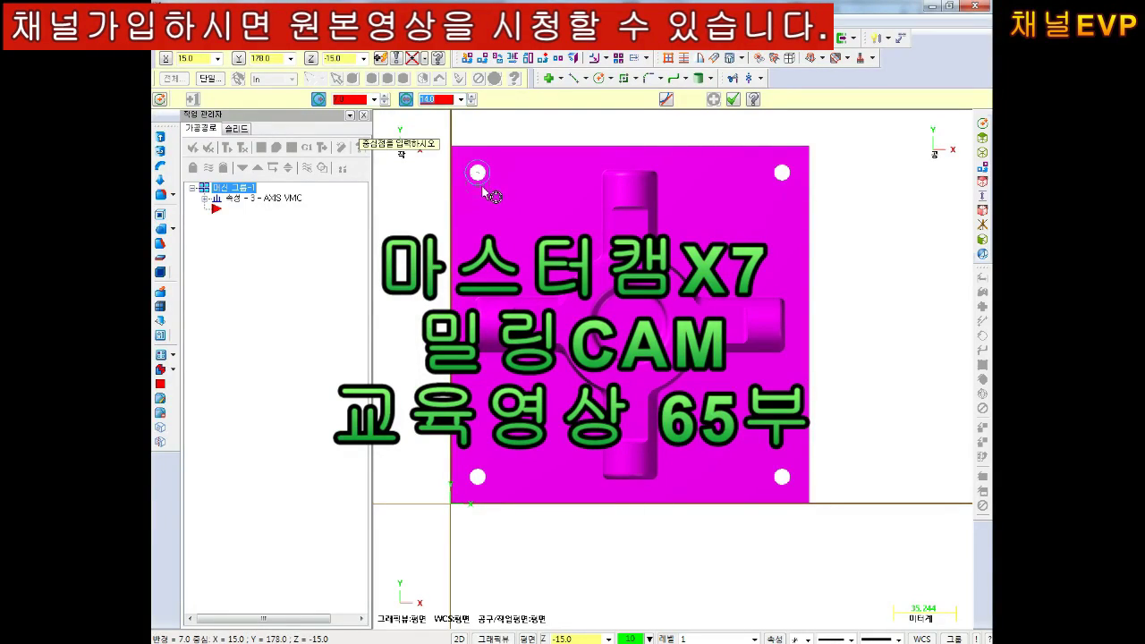
Draw circles around the top-left, top-right, bottom-right and bottom-left corner holes, then tilt to 3-D
left_click(478, 173)
left_click(784, 176)
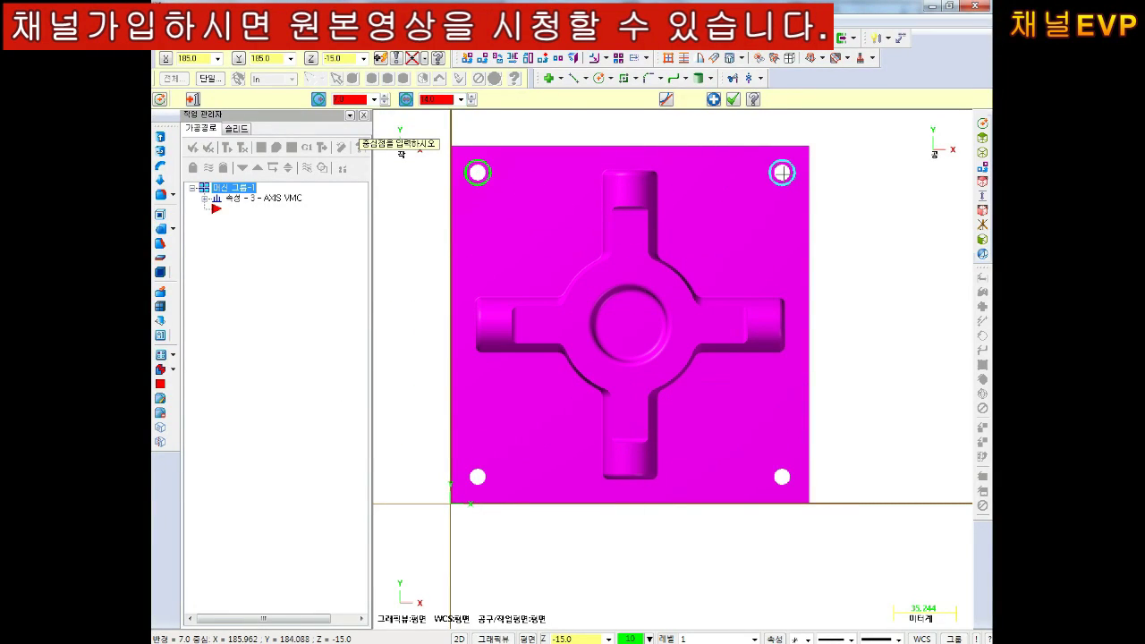
left_click(782, 478)
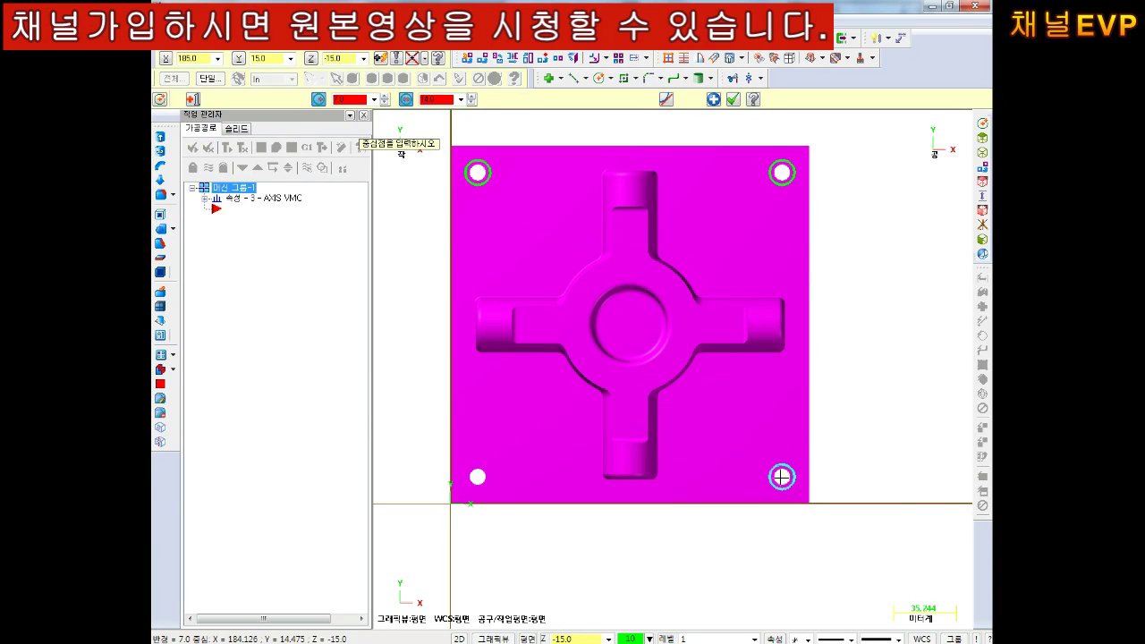
left_click(478, 478)
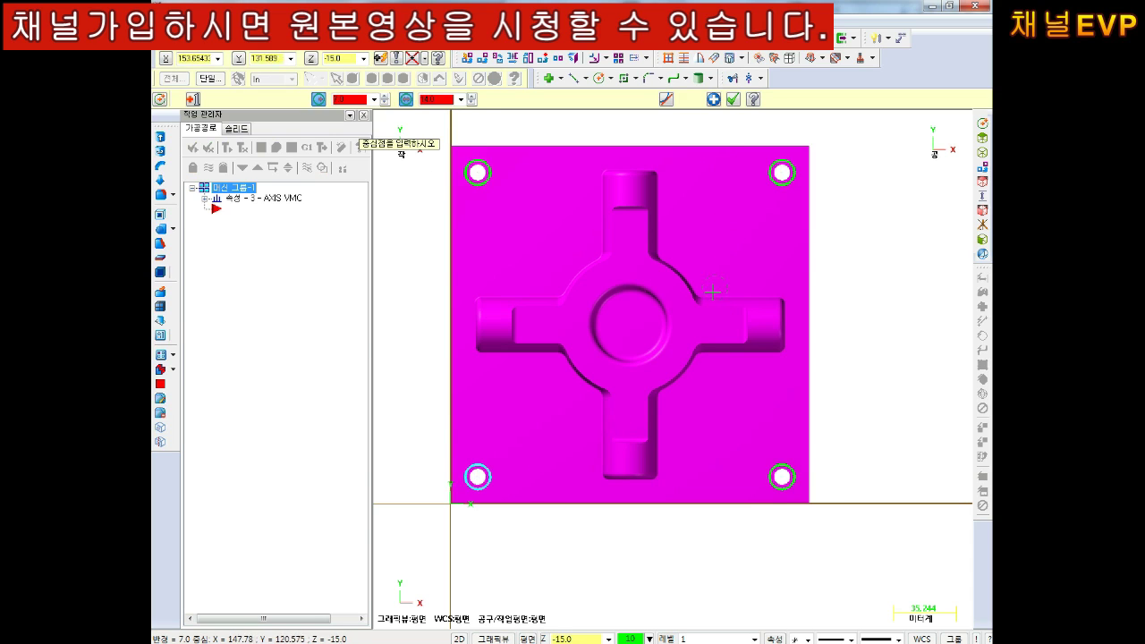
mouse_move(628, 285)
middle_mouse_down()
mouse_move(630, 232)
mouse_move(935, 348)
mouse_move(748, 377)
middle_mouse_up()
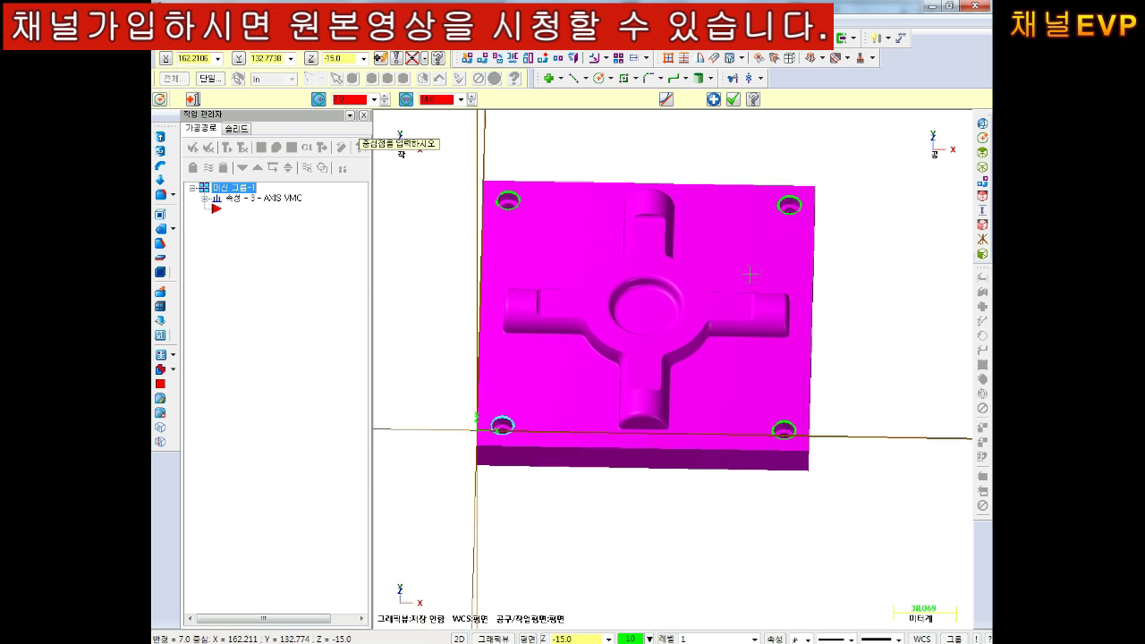
Rotate the plate to a front isometric view, toggle wireframe display, zoom in, and open Solids
middle_click_drag(750, 379, 778, 301)
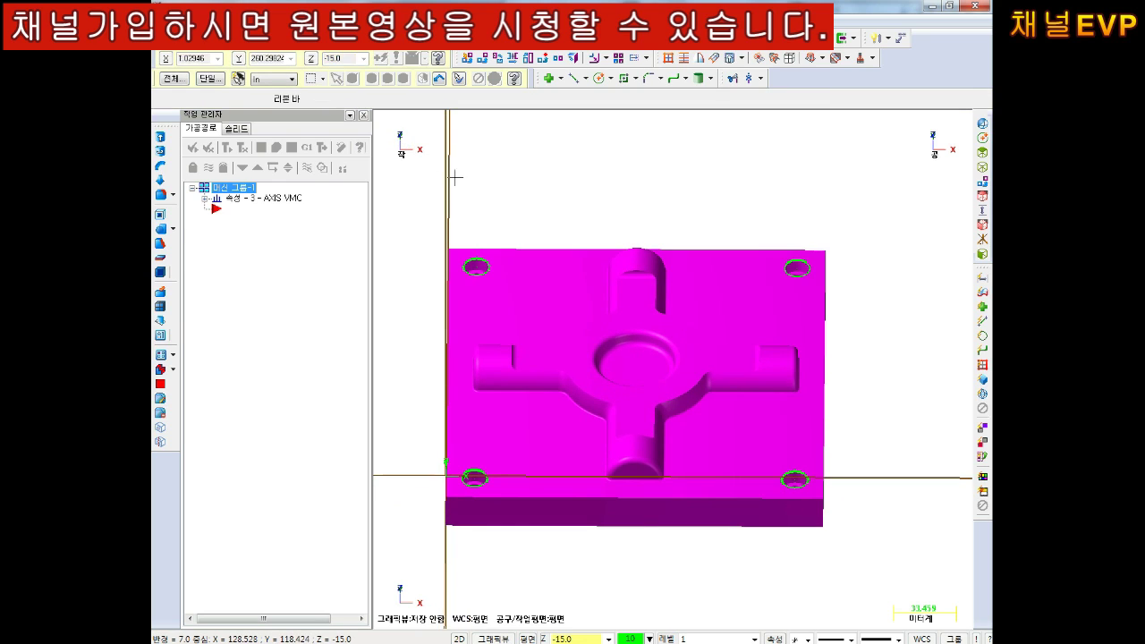
key("alt+s")
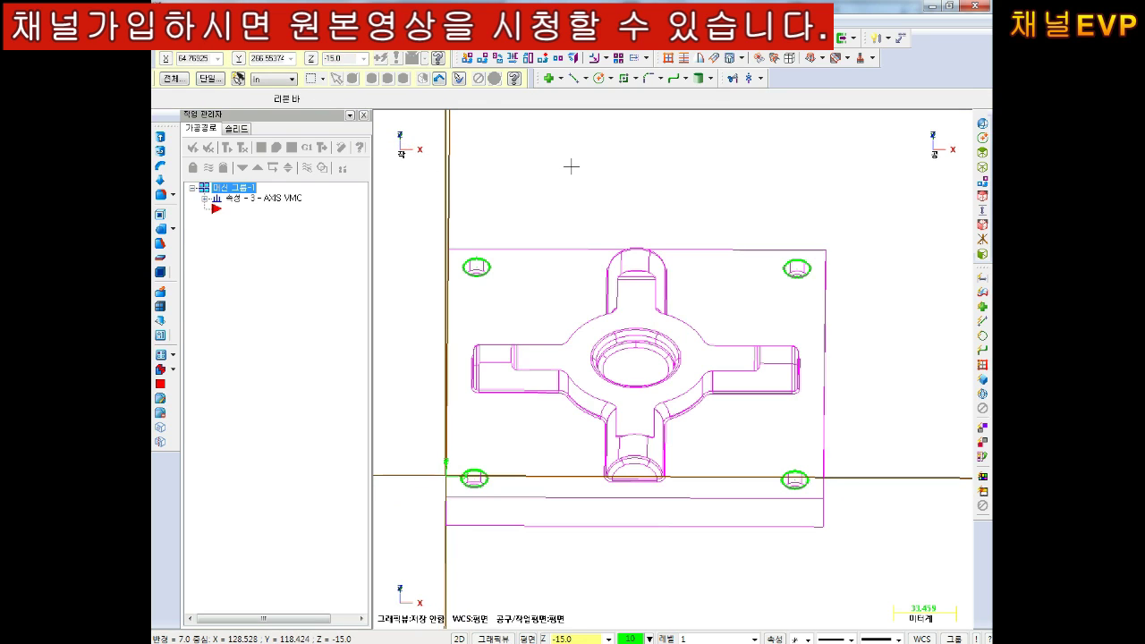
key("alt+s")
key("alt+s")
scroll(624, 352, "up", 1)
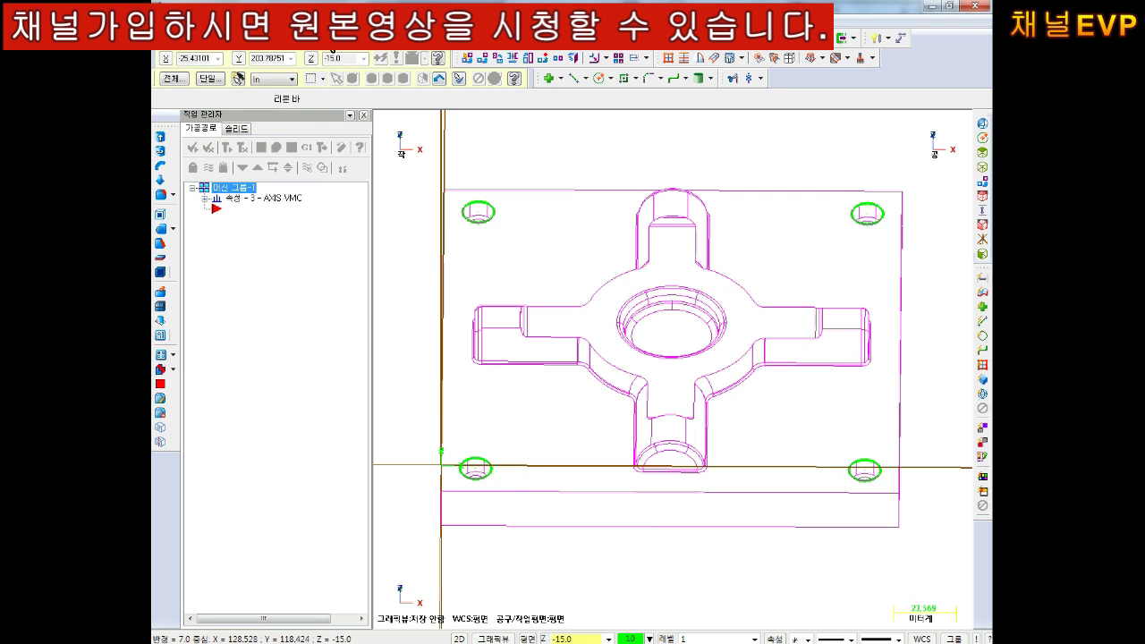
left_click(327, 26)
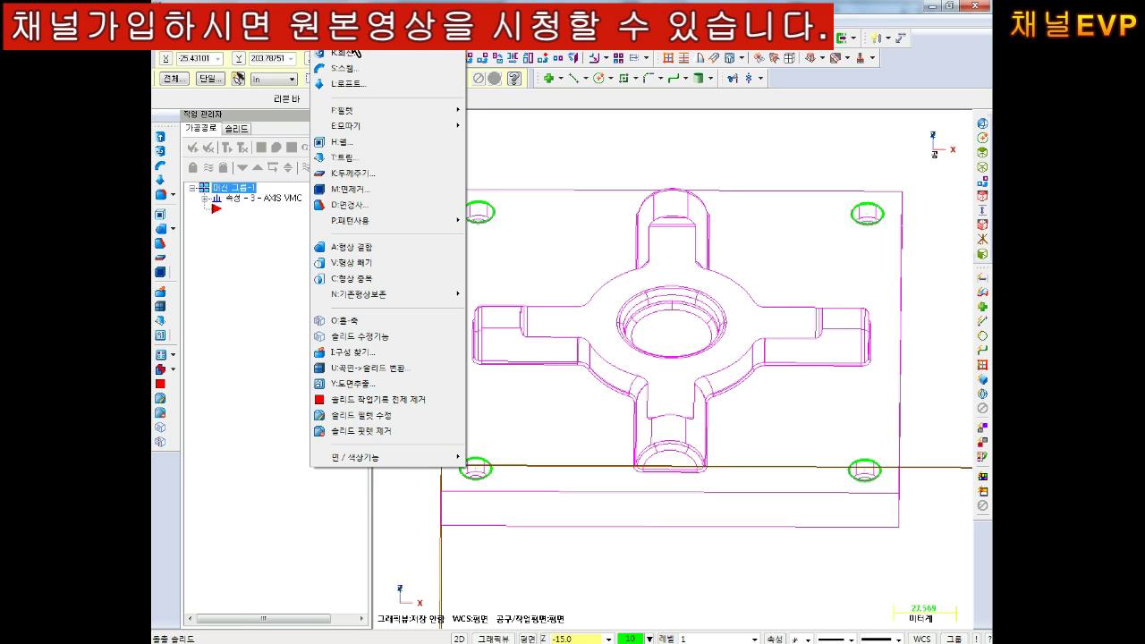
Start Solids Extrude and chain the four corner circles as its profiles
left_click(357, 54)
left_click(494, 220)
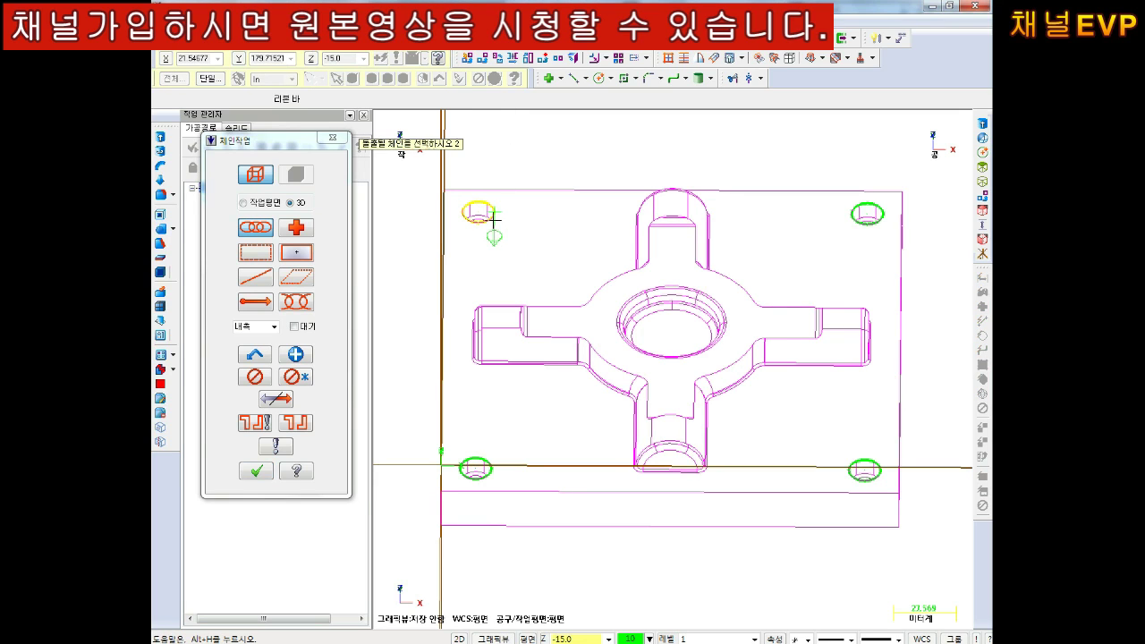
left_click(883, 215)
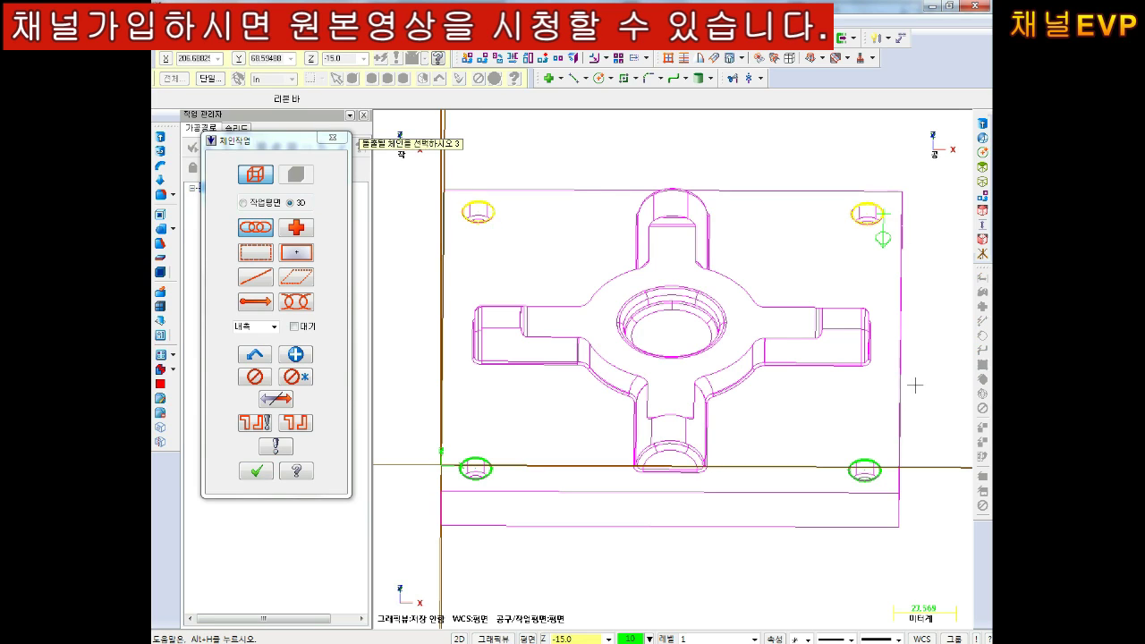
left_click(880, 467)
left_click(485, 466)
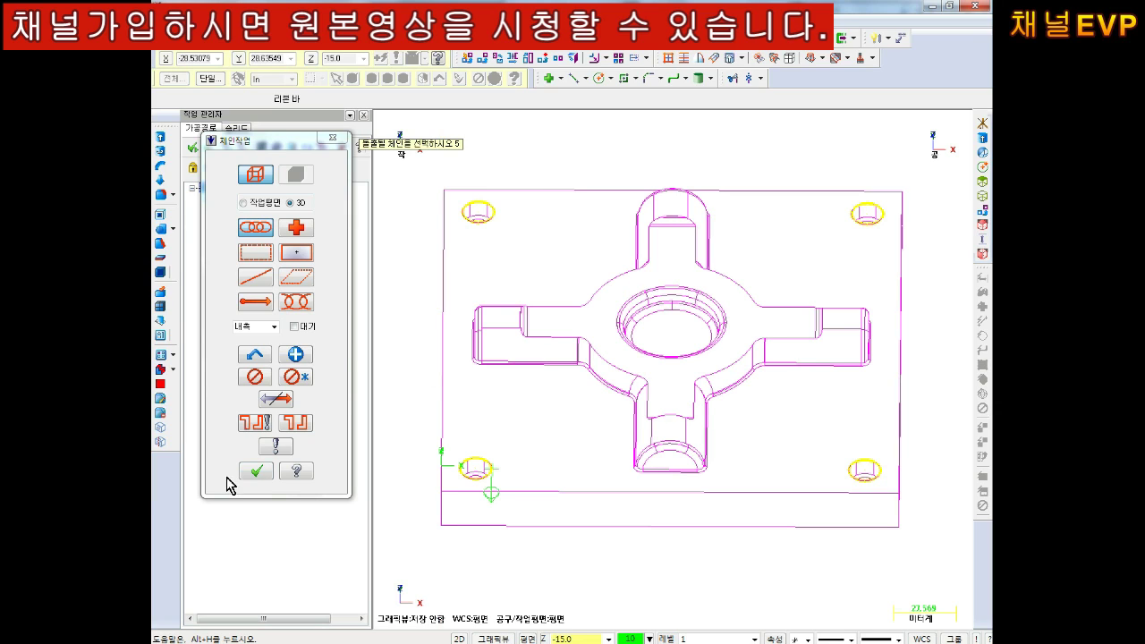
left_click(257, 473)
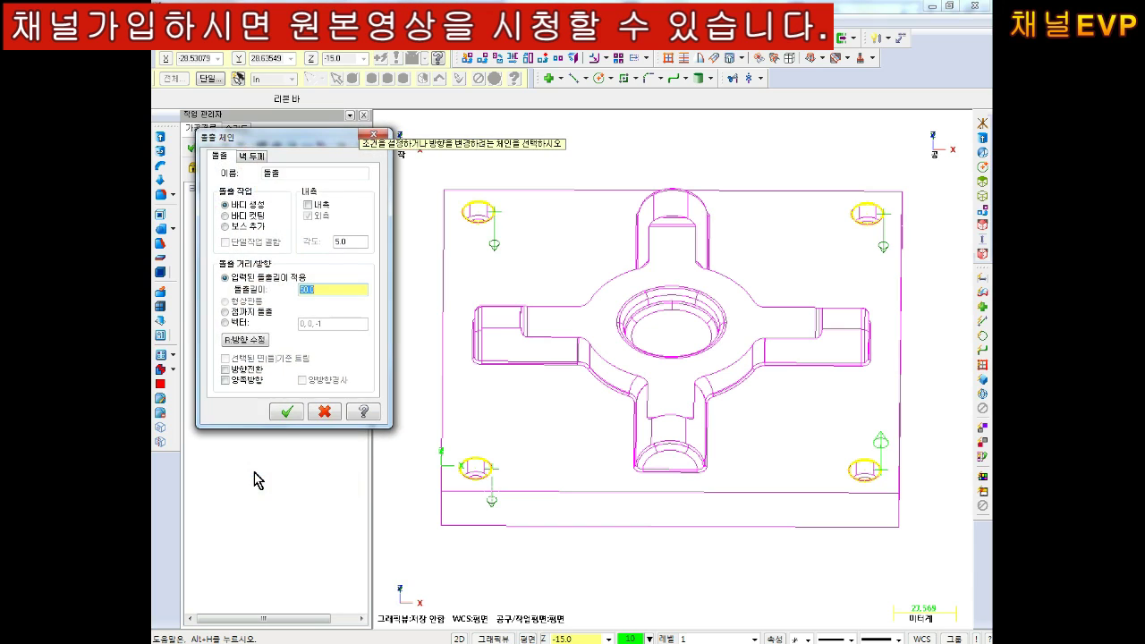
Set the extrusion to Add Boss with a distance of 5, then bring up its direction options
left_click(236, 226)
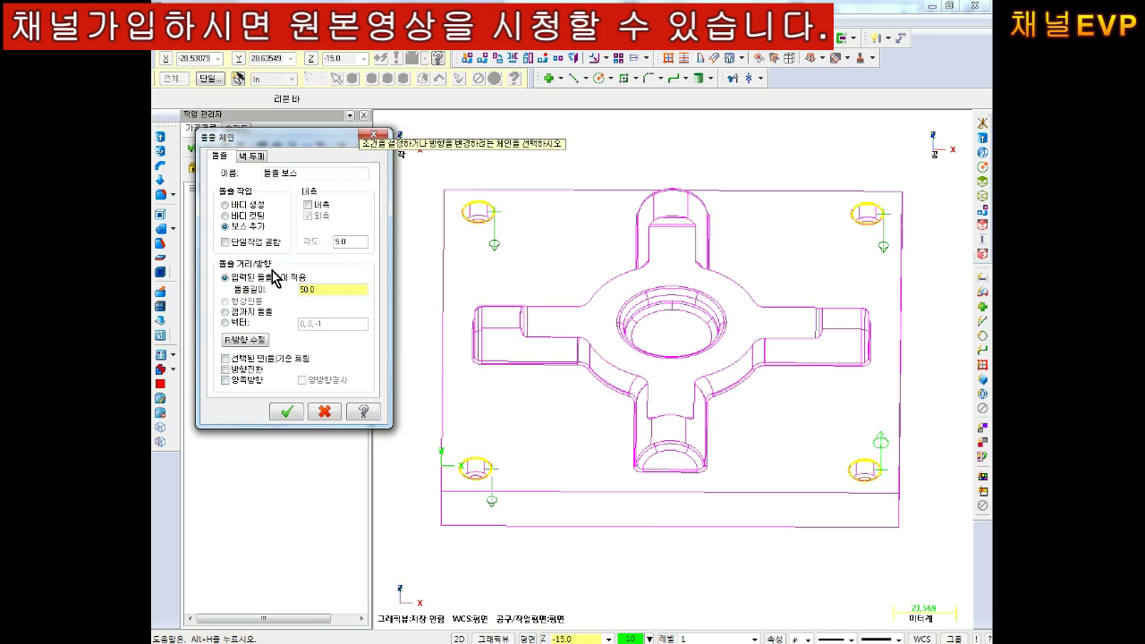
left_click_drag(347, 291, 157, 312)
type("5")
left_click(248, 341)
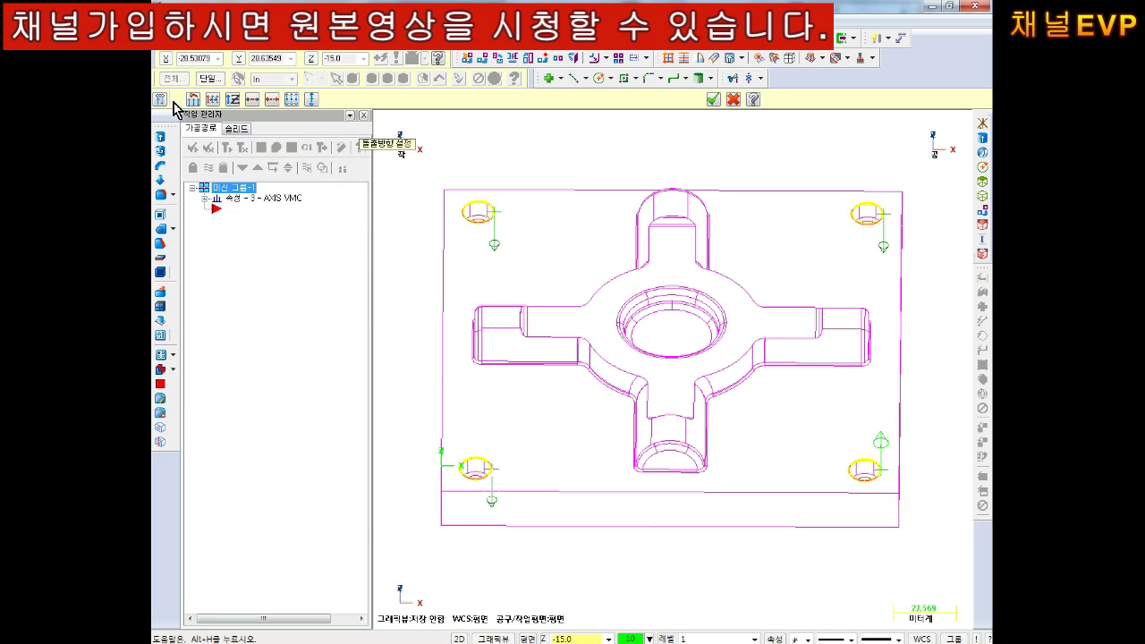
Flip all extrusion directions up and back down into the plate, then accept them
left_click(234, 102)
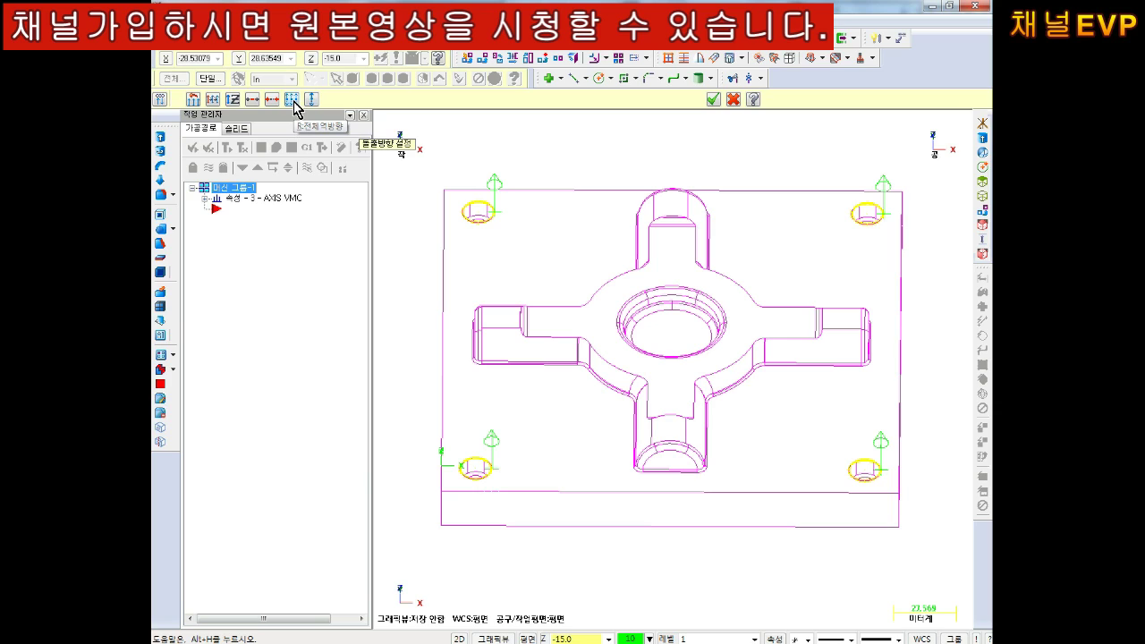
left_click(293, 101)
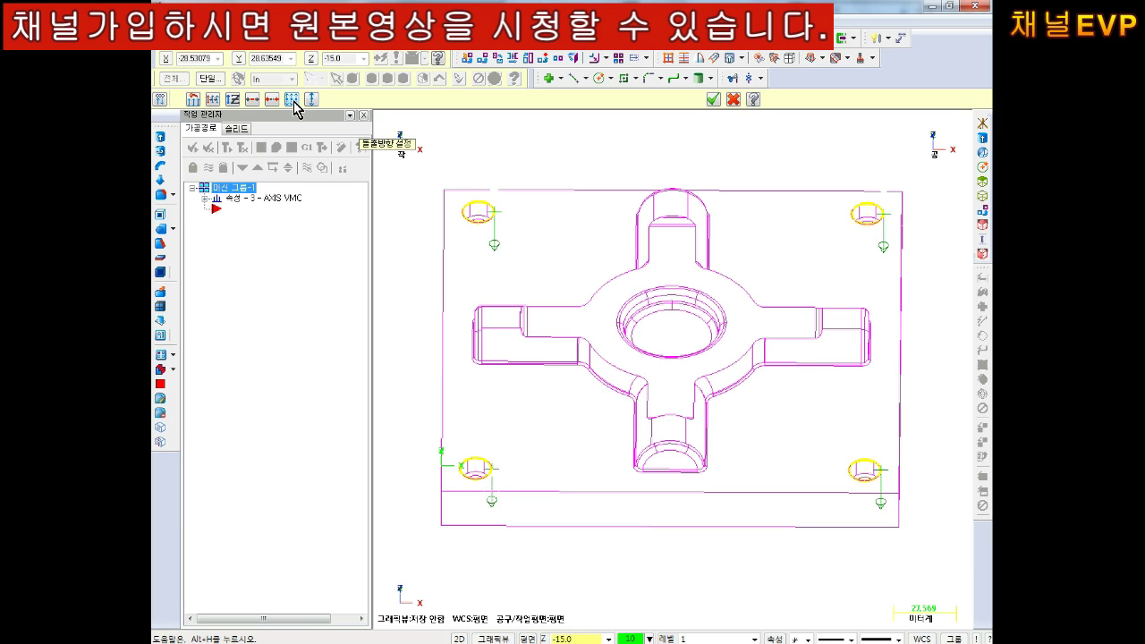
left_click(715, 100)
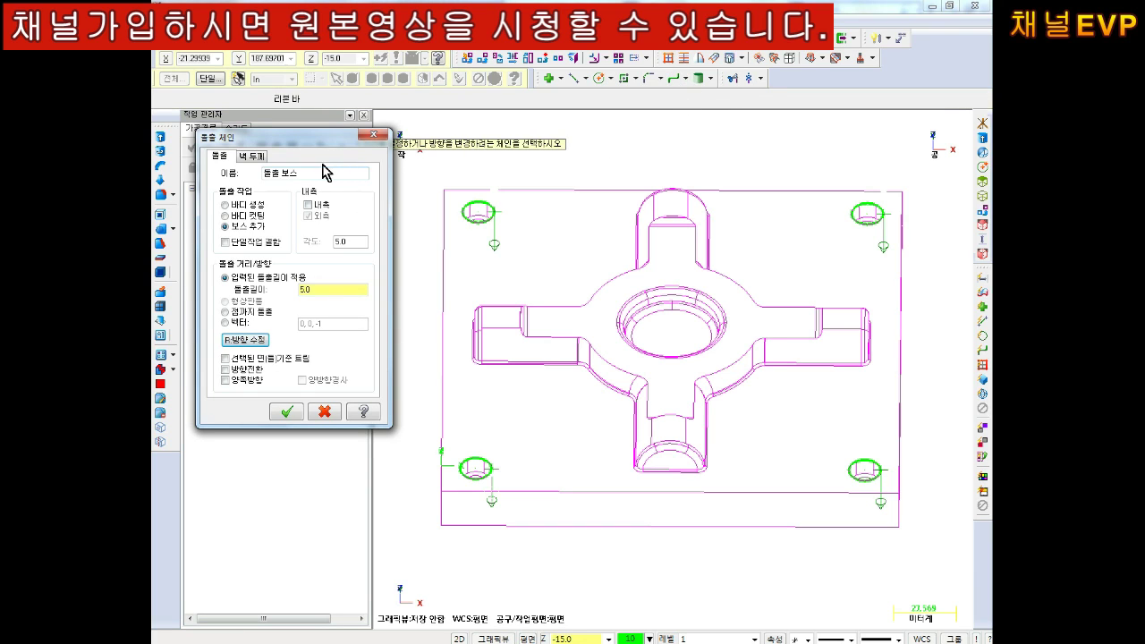
Confirm the 5.0 boss extrusion and dismiss each of the eight Boolean failure error boxes
left_click_drag(319, 139, 349, 82)
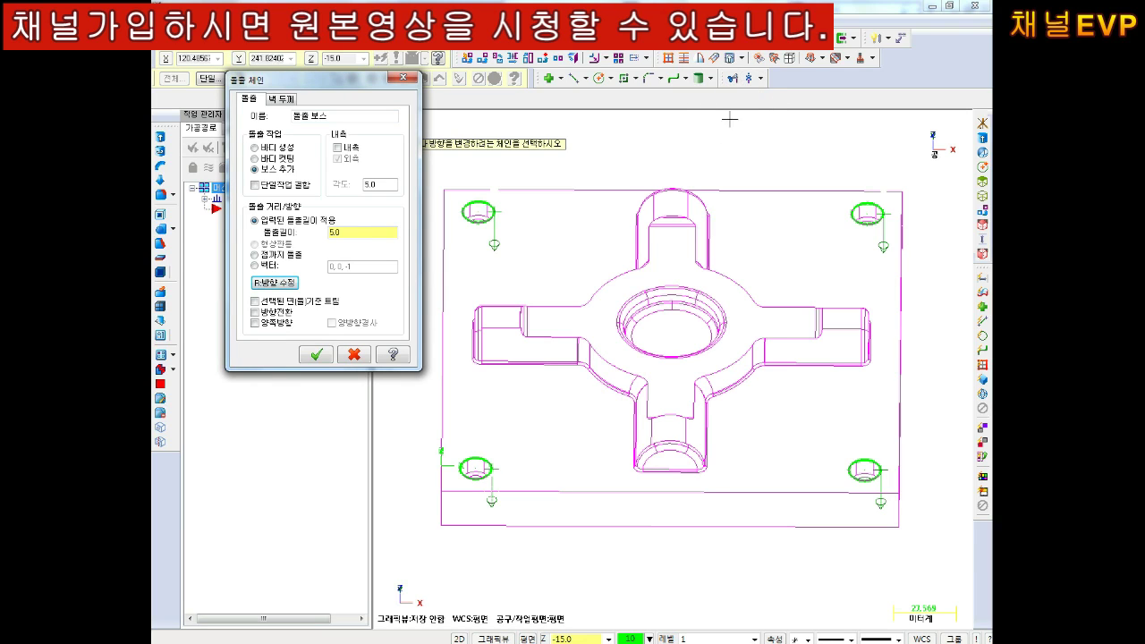
left_click(310, 358)
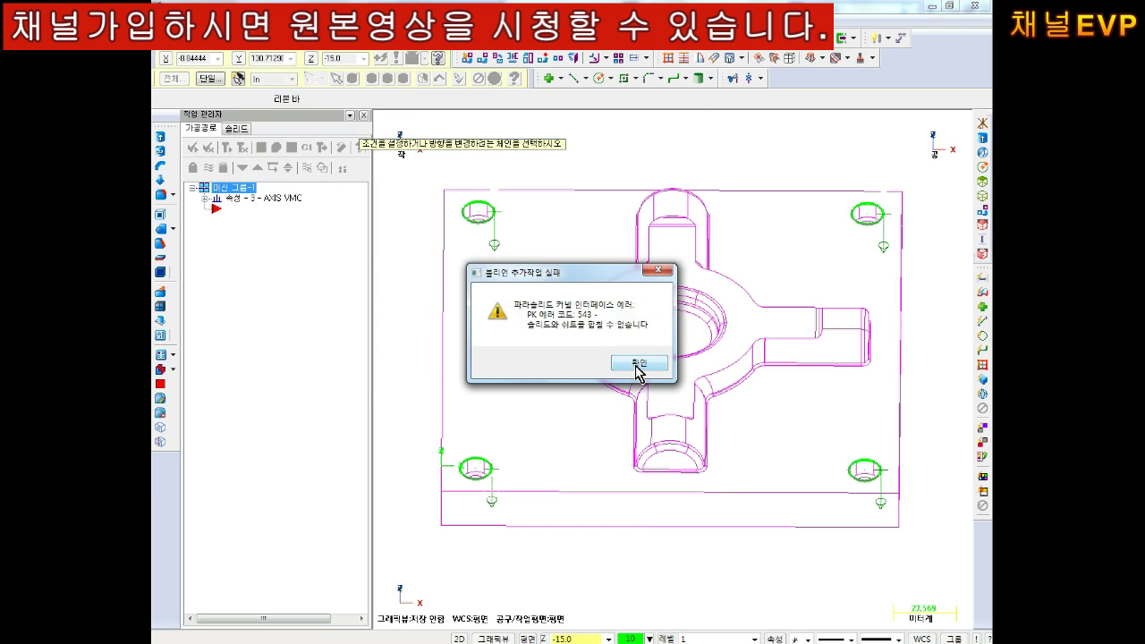
left_click(639, 366)
left_click(619, 365)
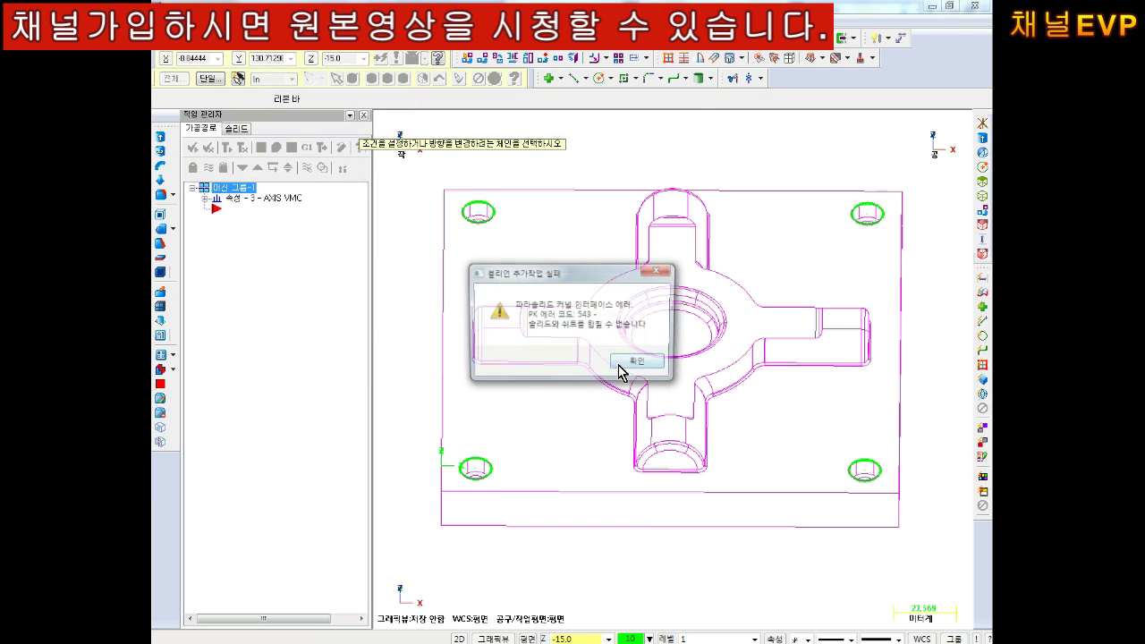
left_click(639, 365)
left_click(628, 368)
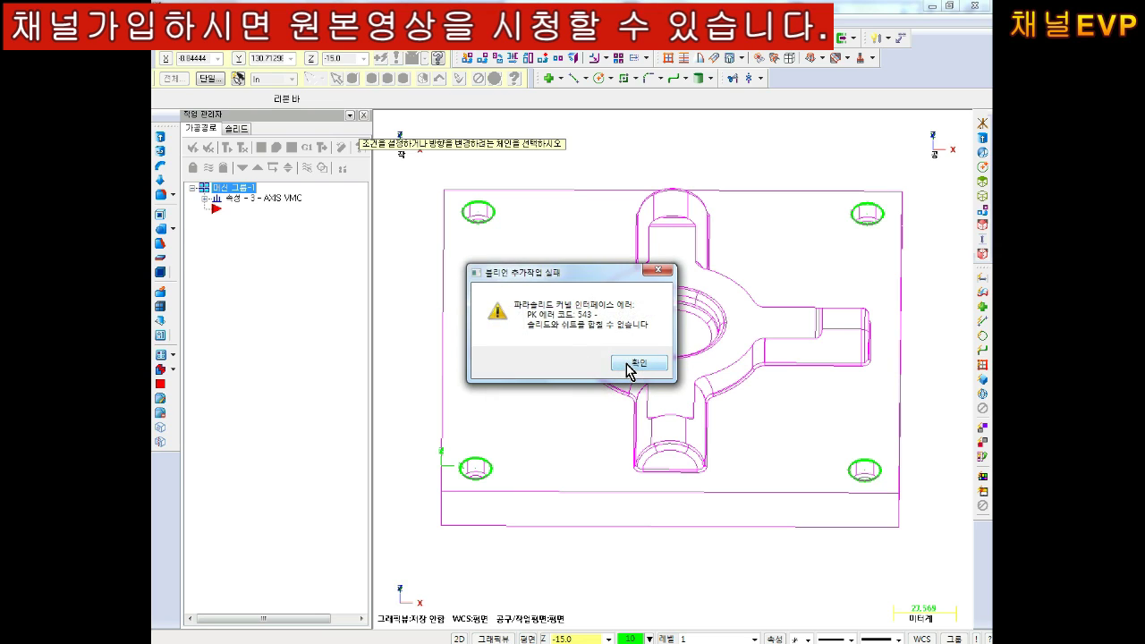
left_click(628, 365)
left_click(628, 365)
left_click(628, 365)
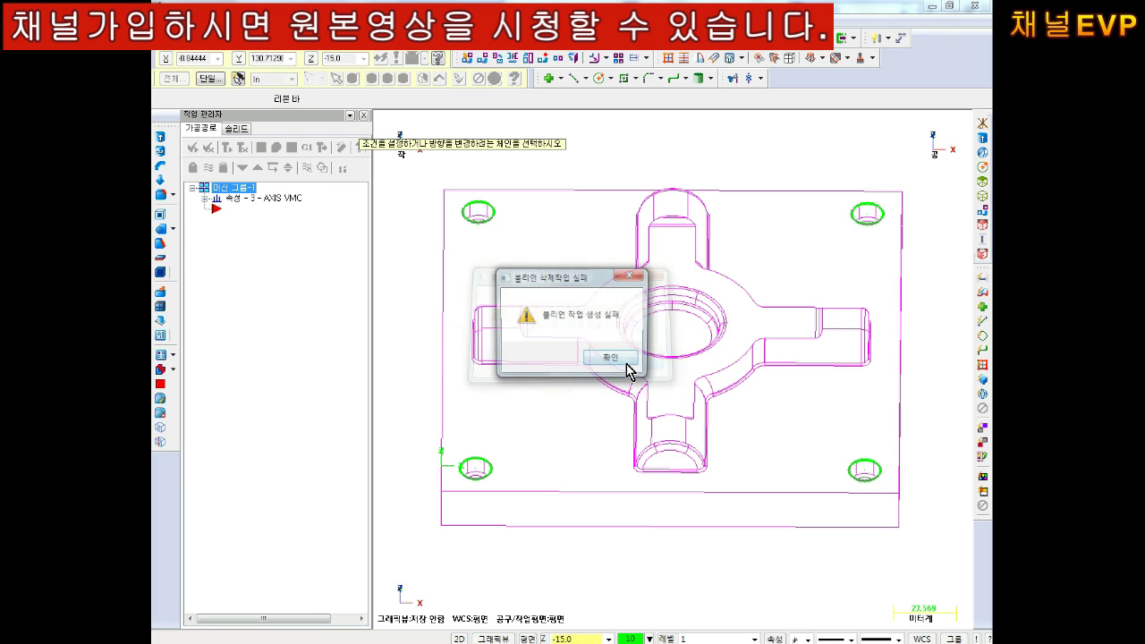
left_click(626, 364)
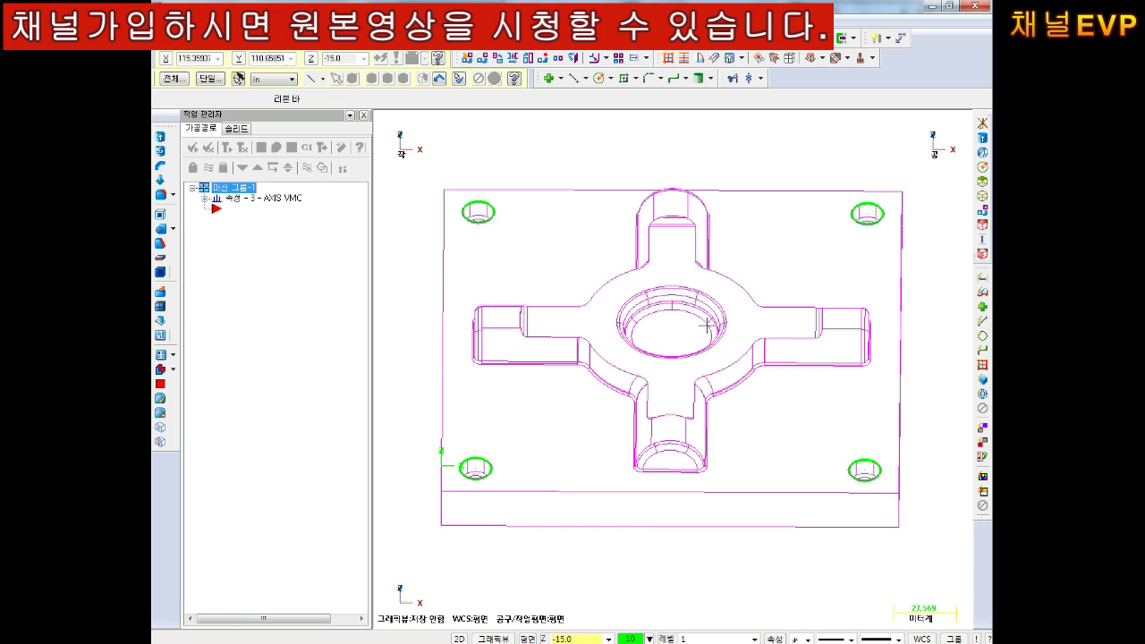
Show the plate shaded in Top view and zoom in and out around the corner circles
key("alt+s")
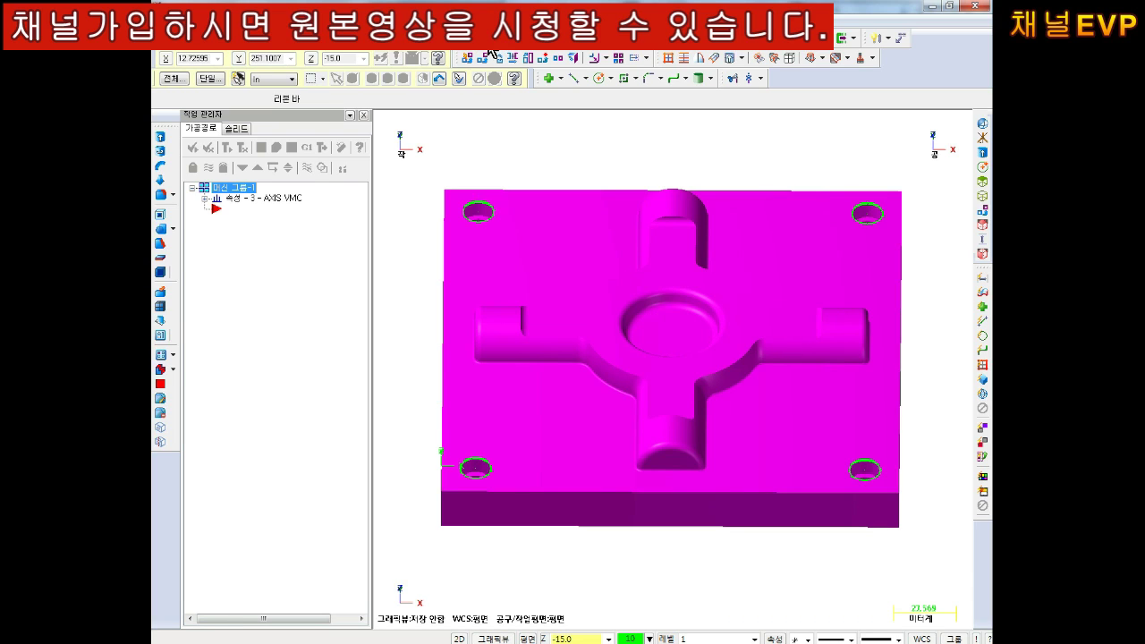
left_click(490, 56)
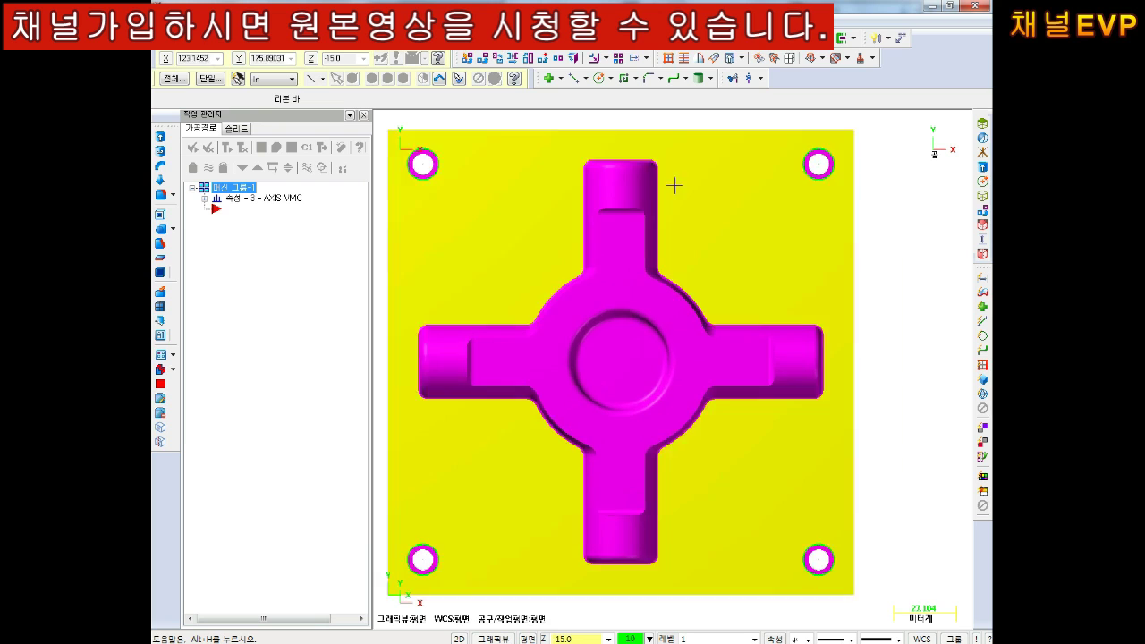
scroll(544, 210, "up", 1)
scroll(498, 202, "up", 2)
scroll(501, 223, "up", 2)
scroll(503, 249, "up", 3)
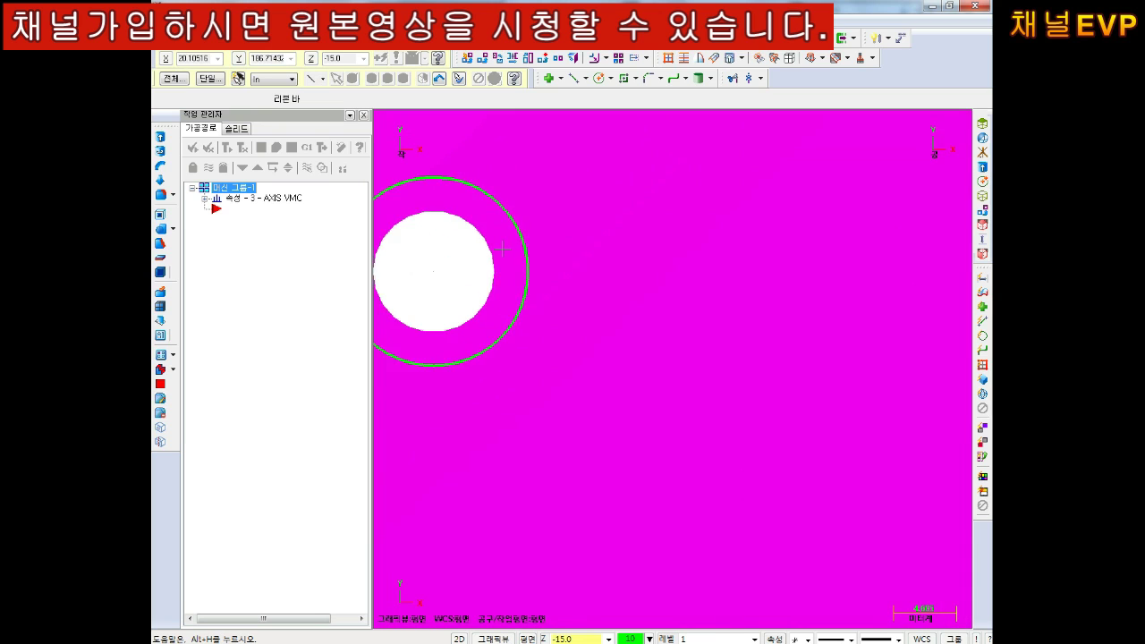
scroll(537, 250, "up", 2)
scroll(617, 240, "up", 2)
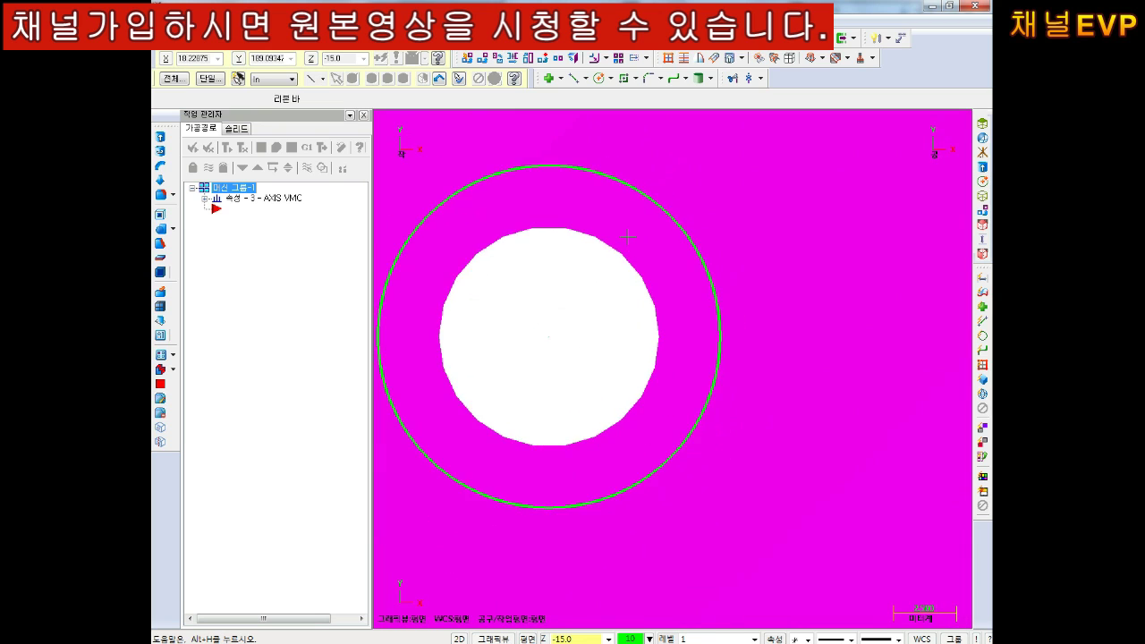
scroll(628, 237, "down", 2)
scroll(628, 238, "down", 2)
scroll(628, 236, "down", 2)
scroll(628, 235, "down", 1)
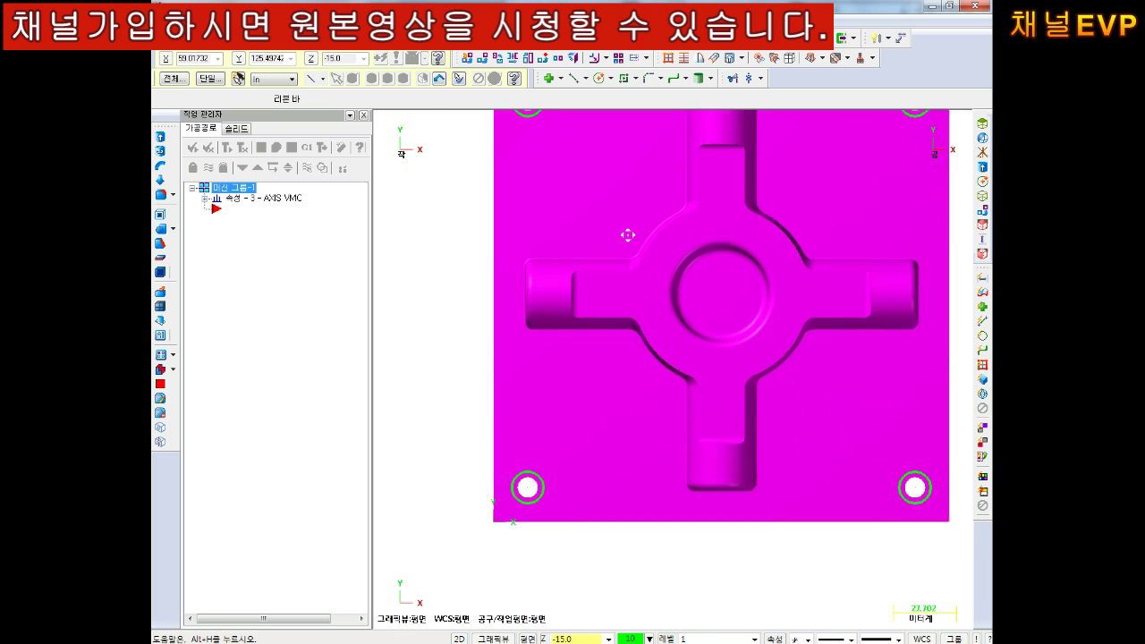
scroll(529, 487, "up", 2)
scroll(552, 455, "up", 2)
scroll(511, 486, "up", 2)
scroll(521, 482, "up", 1)
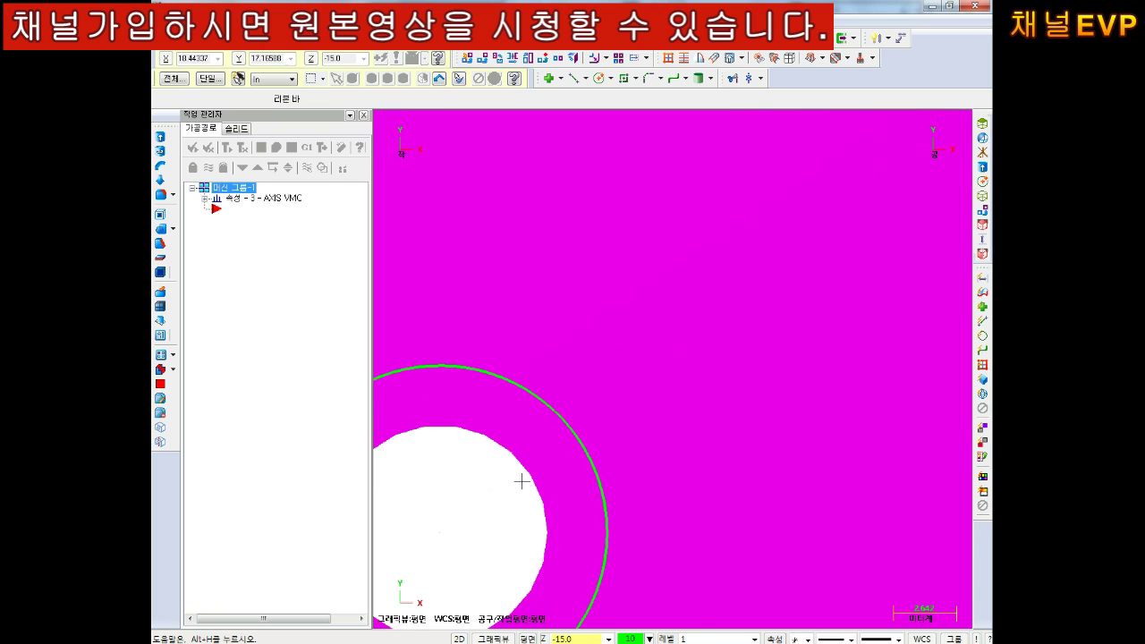
scroll(537, 470, "down", 3)
scroll(582, 421, "down", 2)
scroll(639, 336, "down", 1)
scroll(621, 322, "down", 1)
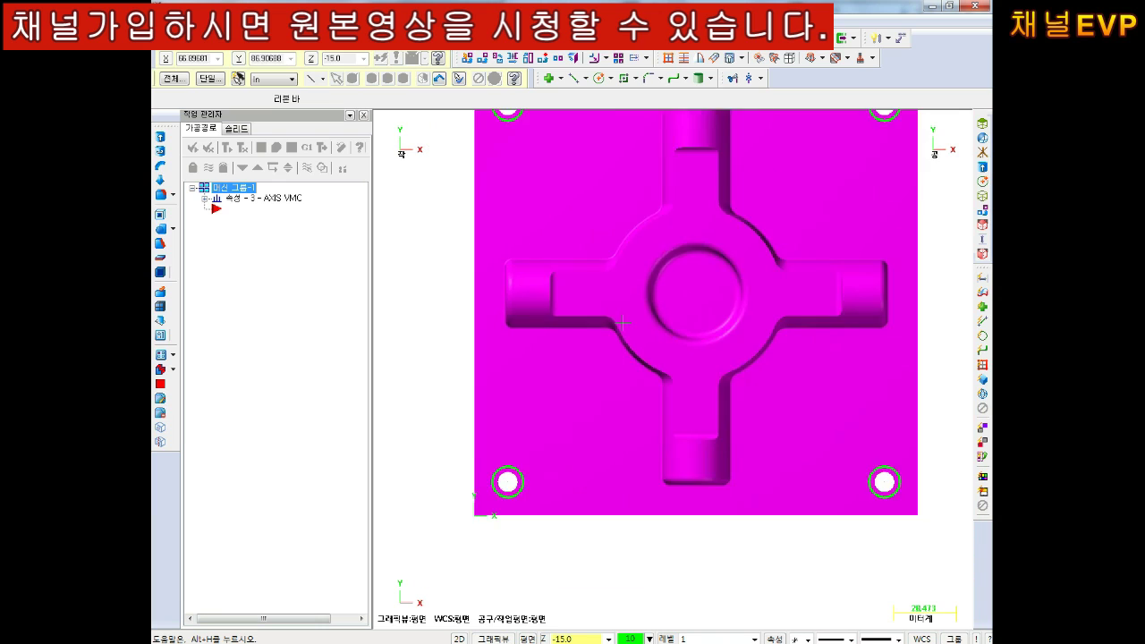
scroll(608, 313, "up", 1)
scroll(438, 183, "down", 1)
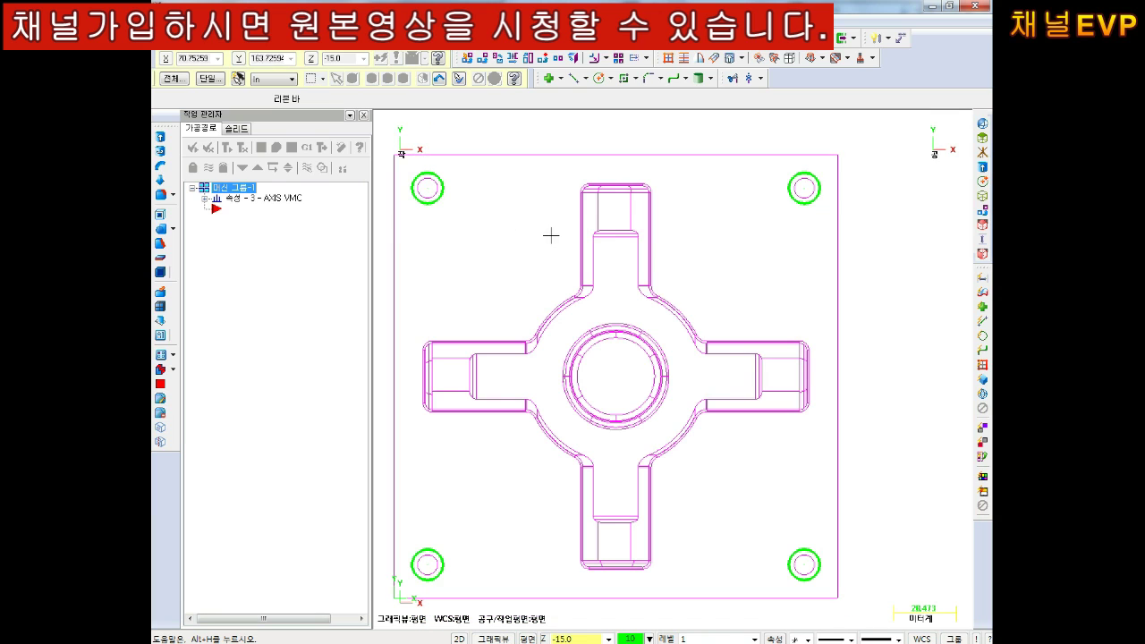
Blank the solid plate so only the four green circles remain, then open the Create menu
left_click(507, 59)
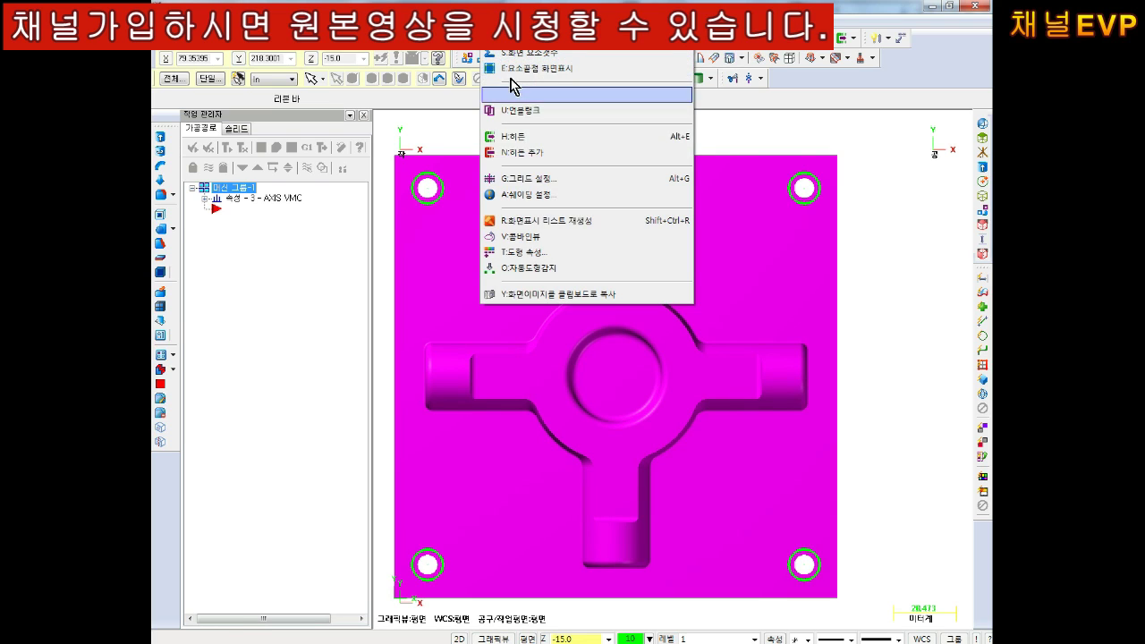
left_click(515, 95)
key("Return")
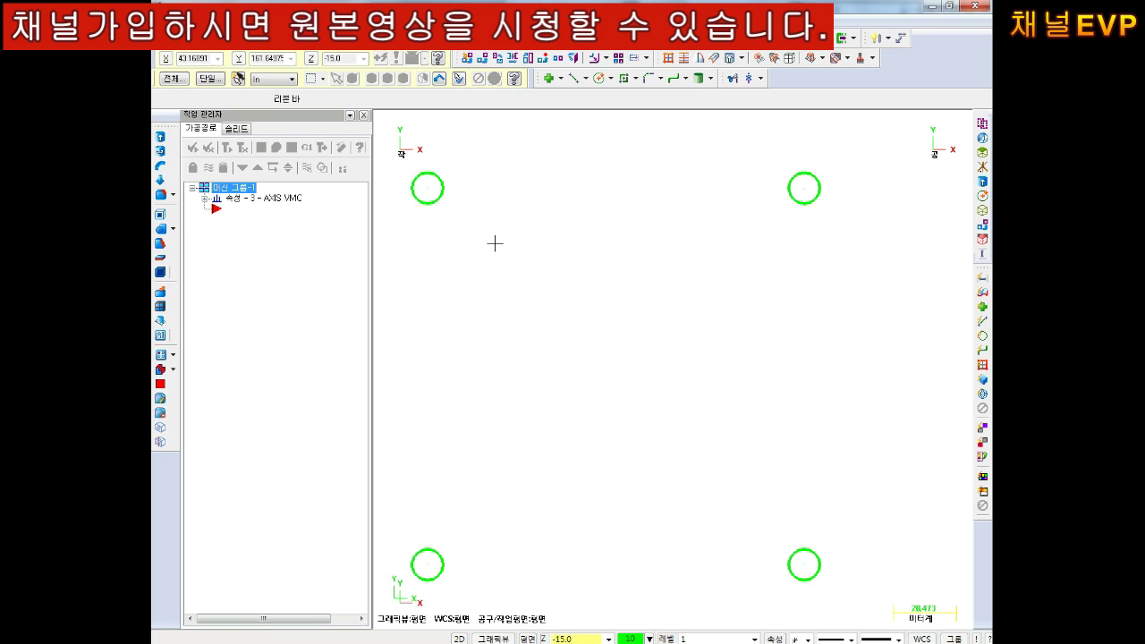
mouse_move(493, 242)
middle_mouse_down()
mouse_move(606, 251)
mouse_move(576, 229)
middle_mouse_up()
scroll(583, 220, "up", 1)
scroll(583, 220, "down", 2)
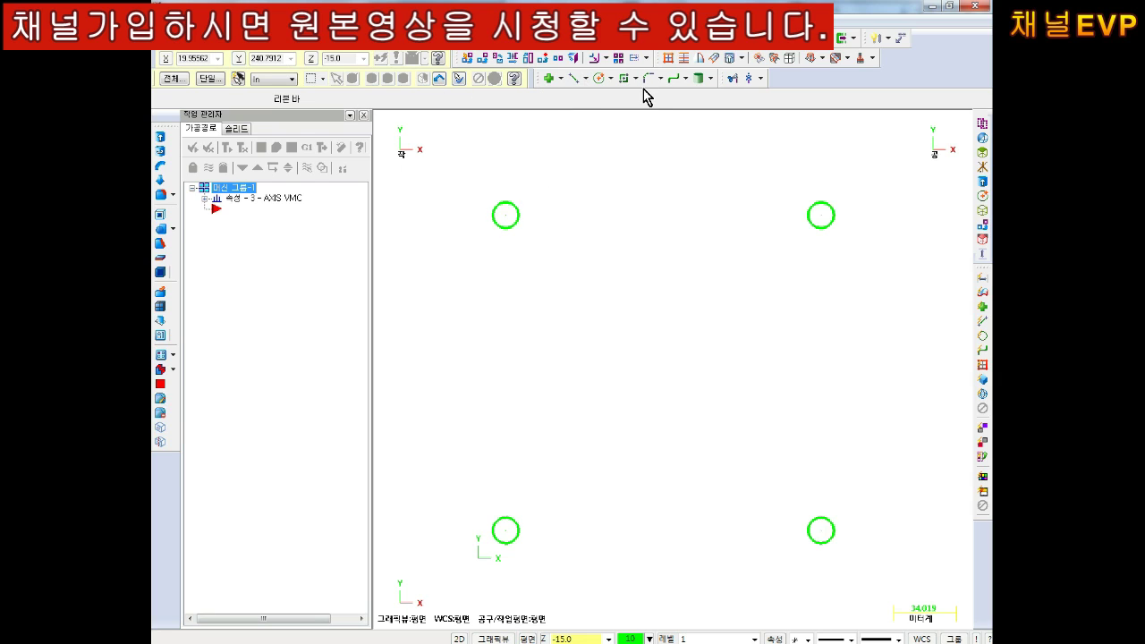
left_click(295, 40)
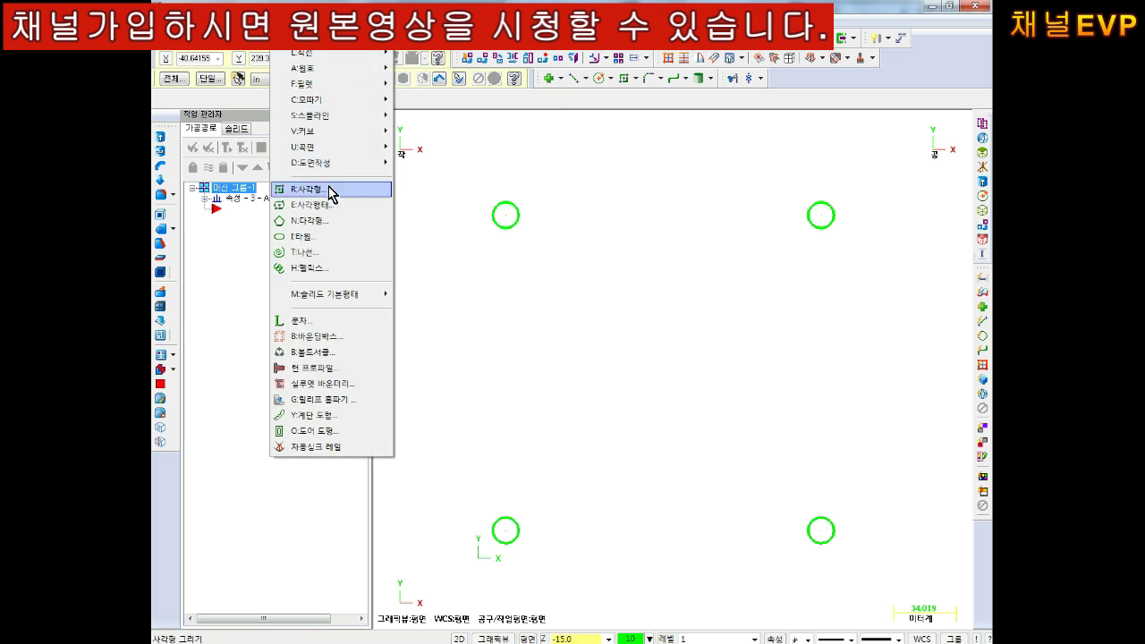